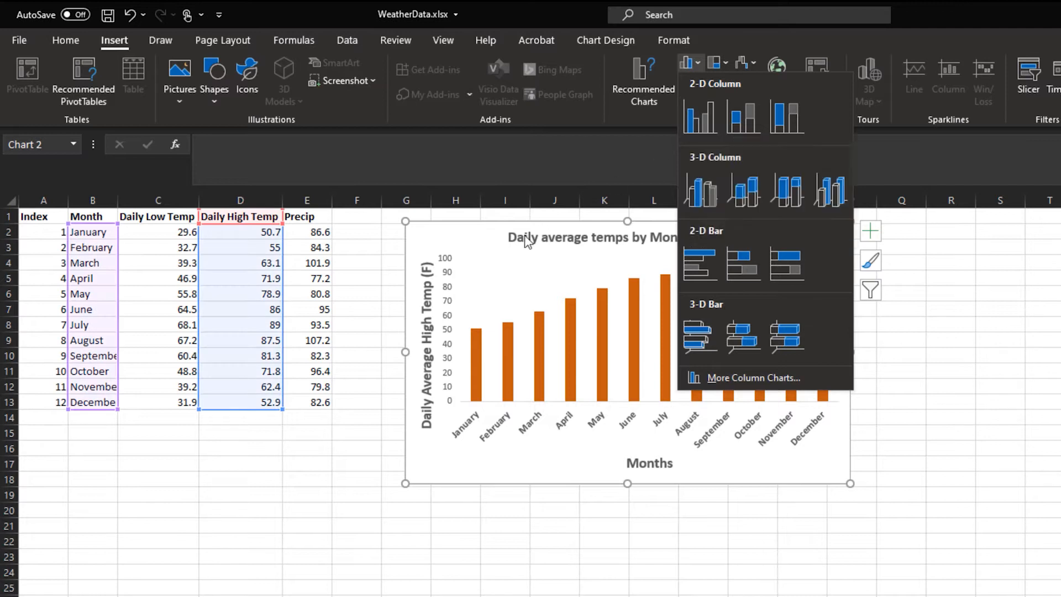
- Insert a 2-D clustered column chart from the month, low and high temperature data in B1:D13 and place it below the existing chart
click(489, 252)
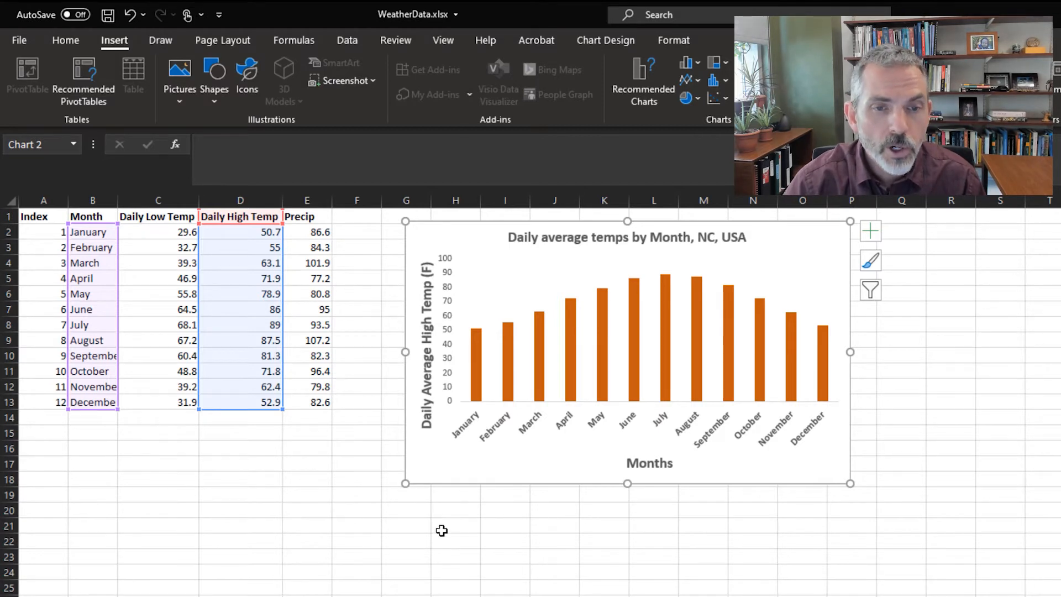
click(452, 494)
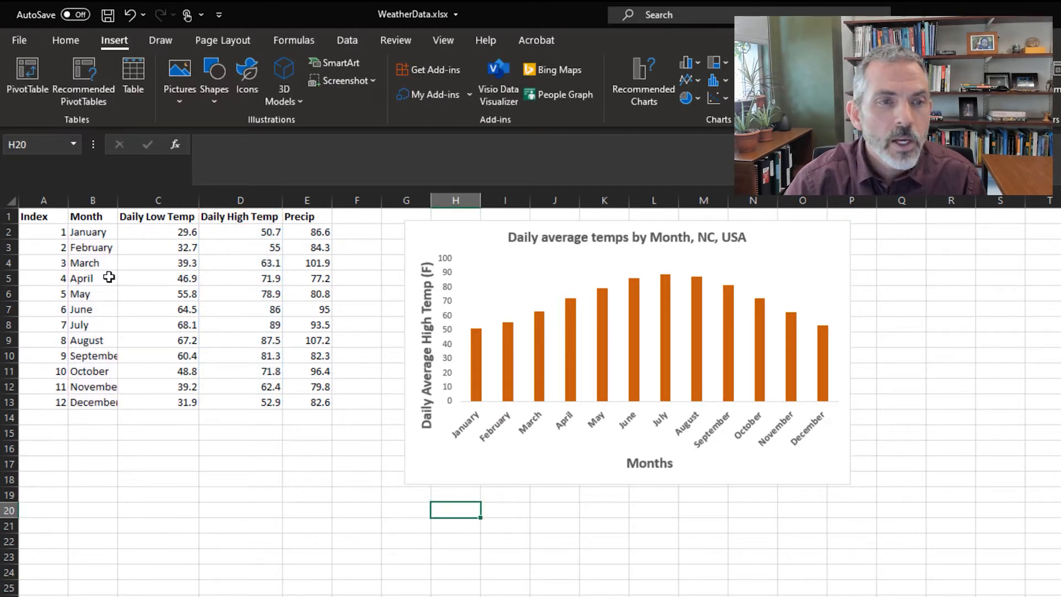
drag(87, 216, 255, 407)
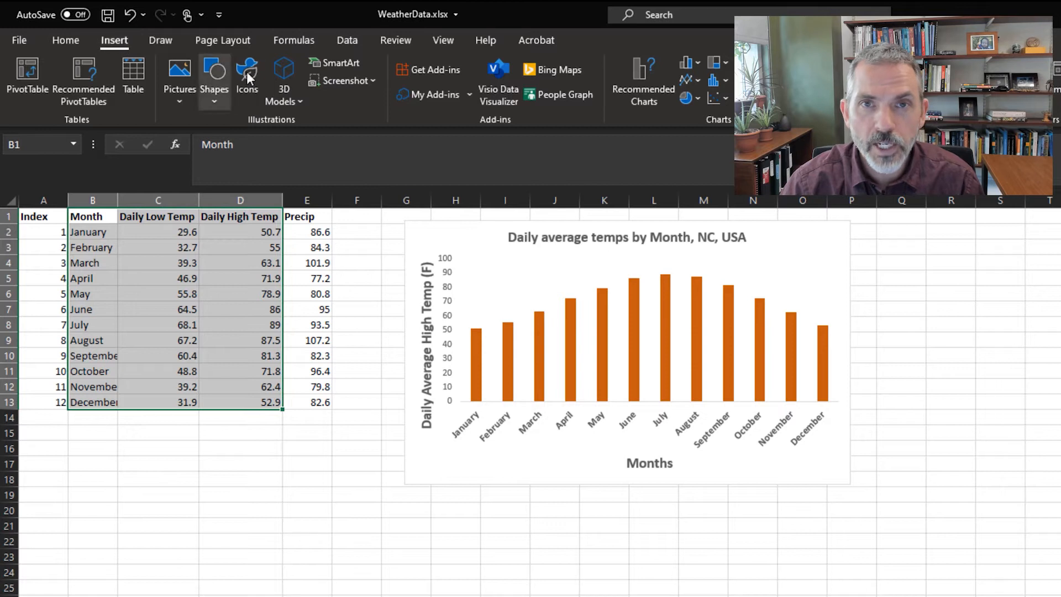
click(693, 65)
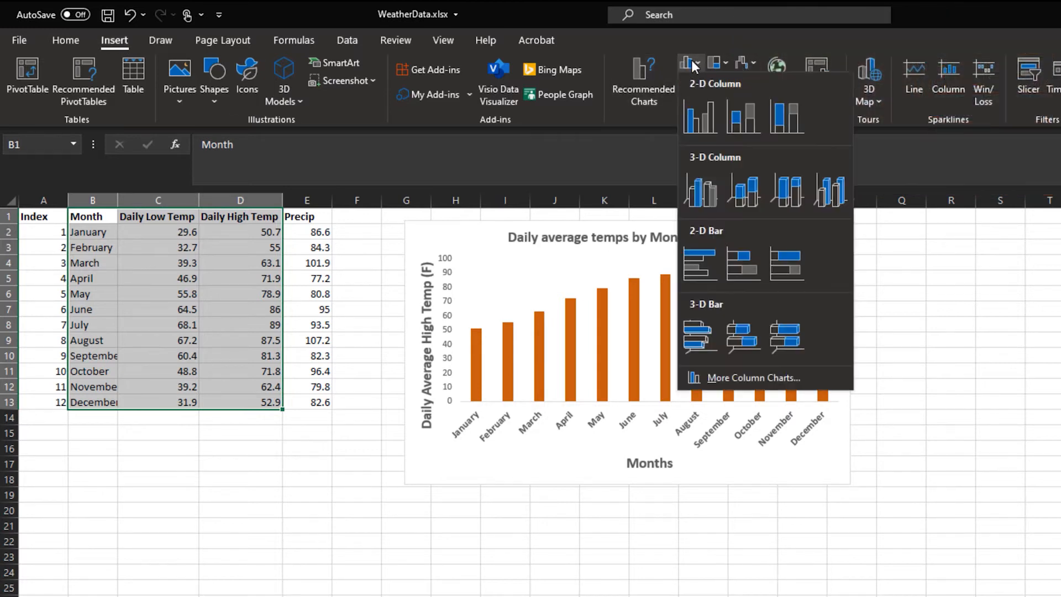
click(698, 114)
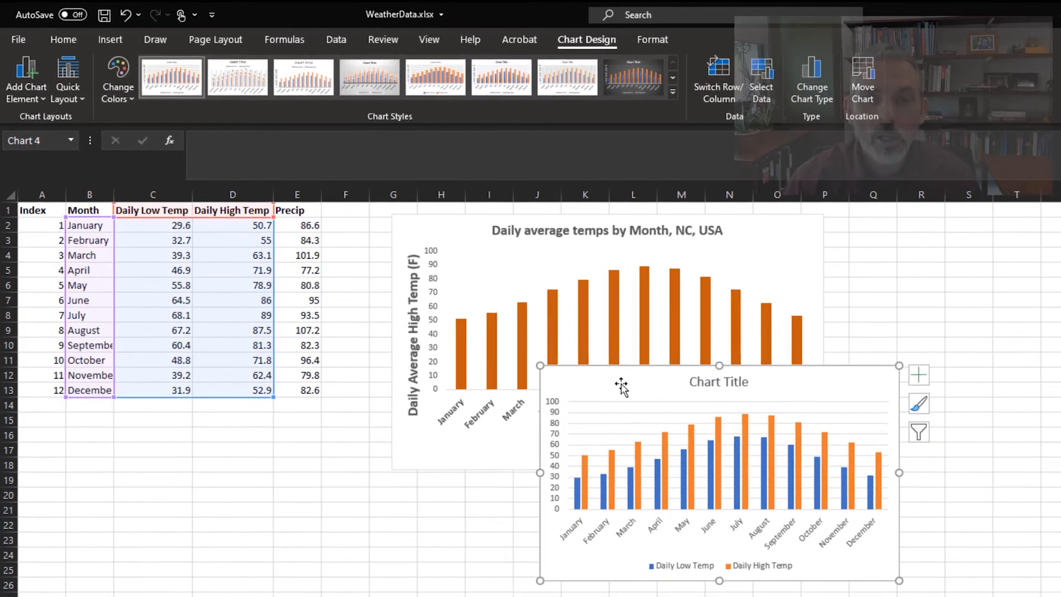
drag(640, 397, 539, 515)
drag(421, 406, 416, 405)
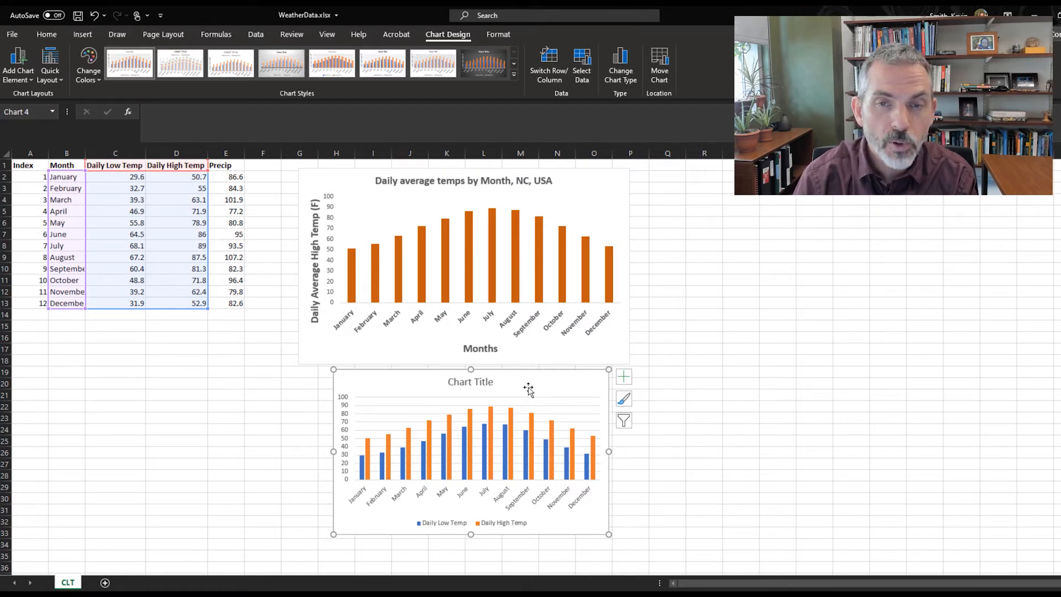
- Delete the new column chart below the original chart
key(Delete)
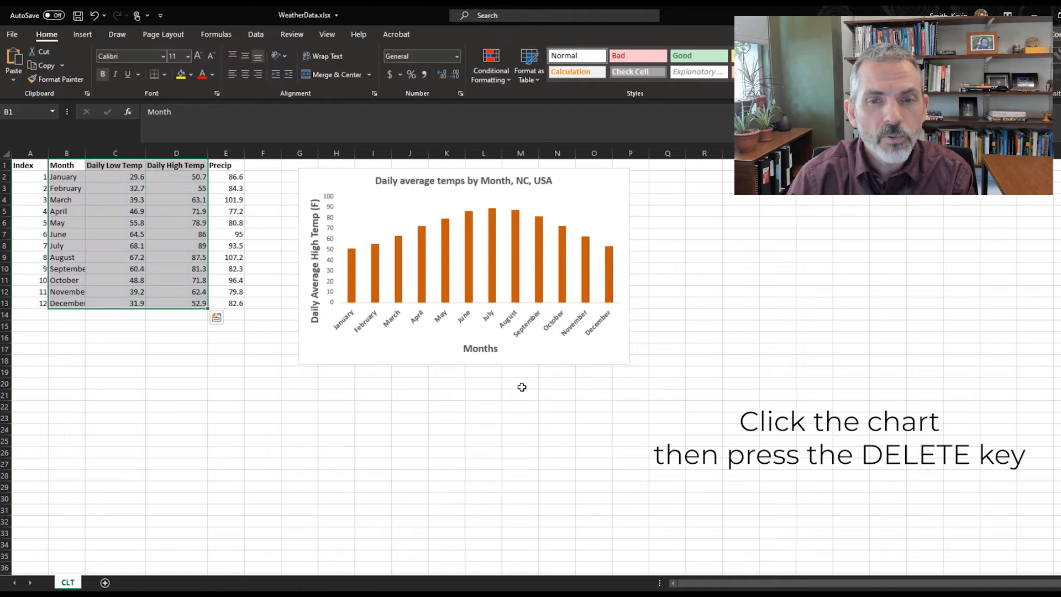
click(525, 384)
- Start adding a data series to the existing temperature chart, taking its name from the Daily Low Temp header in C1
click(390, 204)
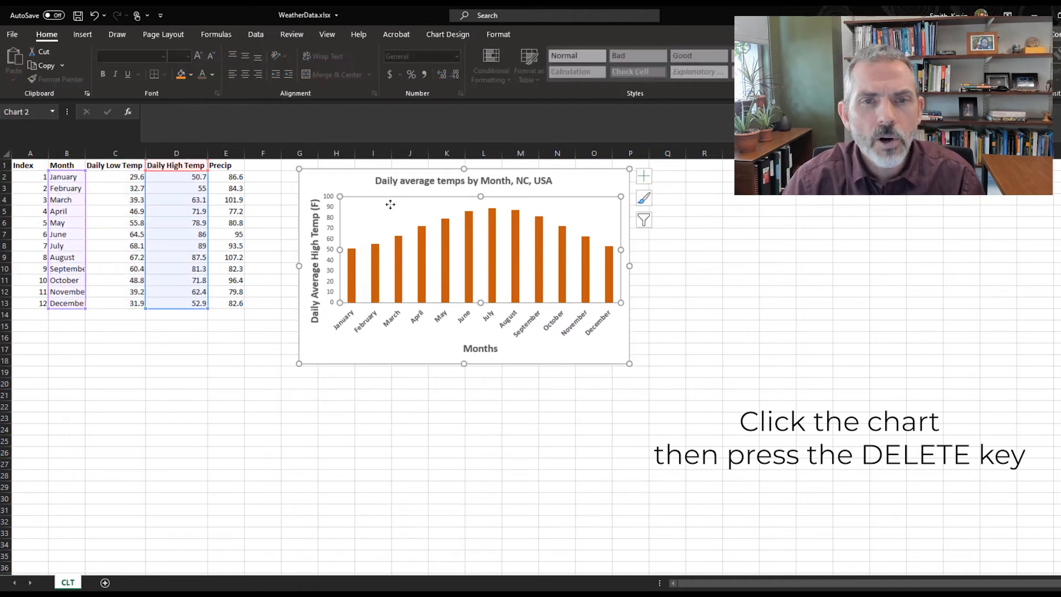
right_click(360, 190)
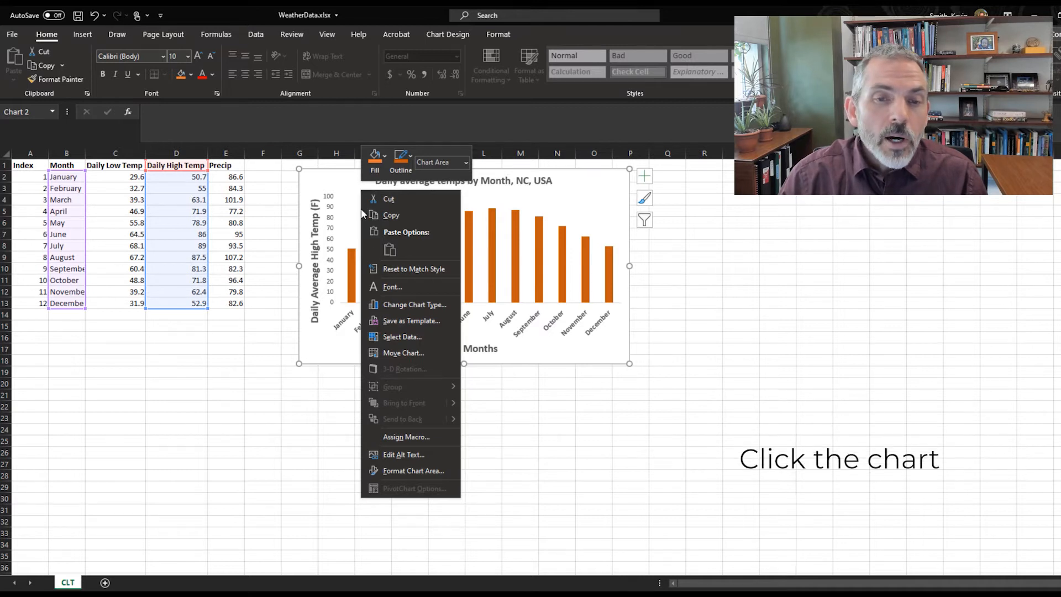
click(432, 338)
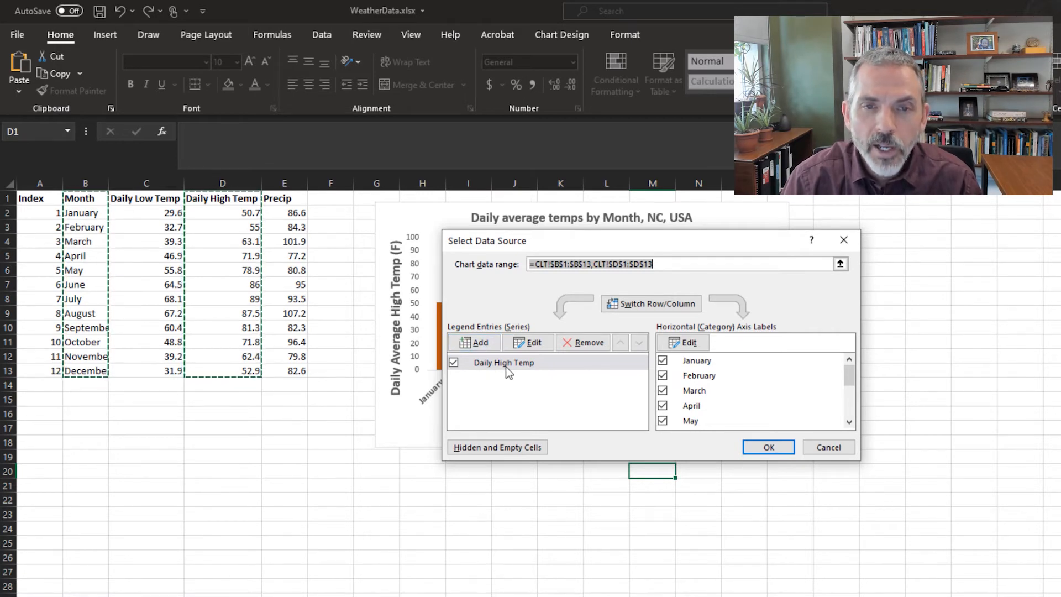
click(485, 342)
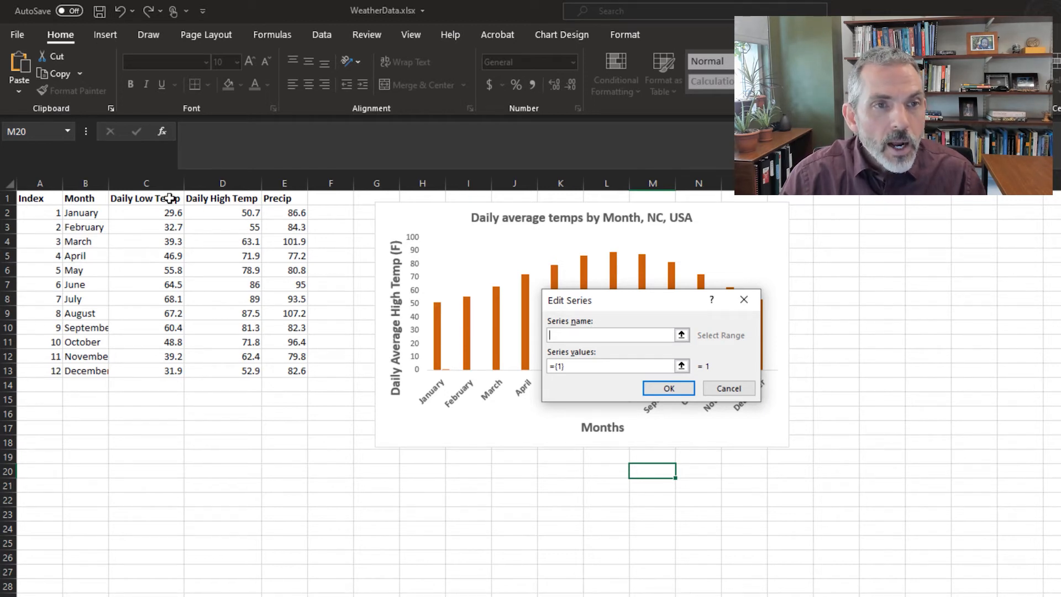
click(167, 199)
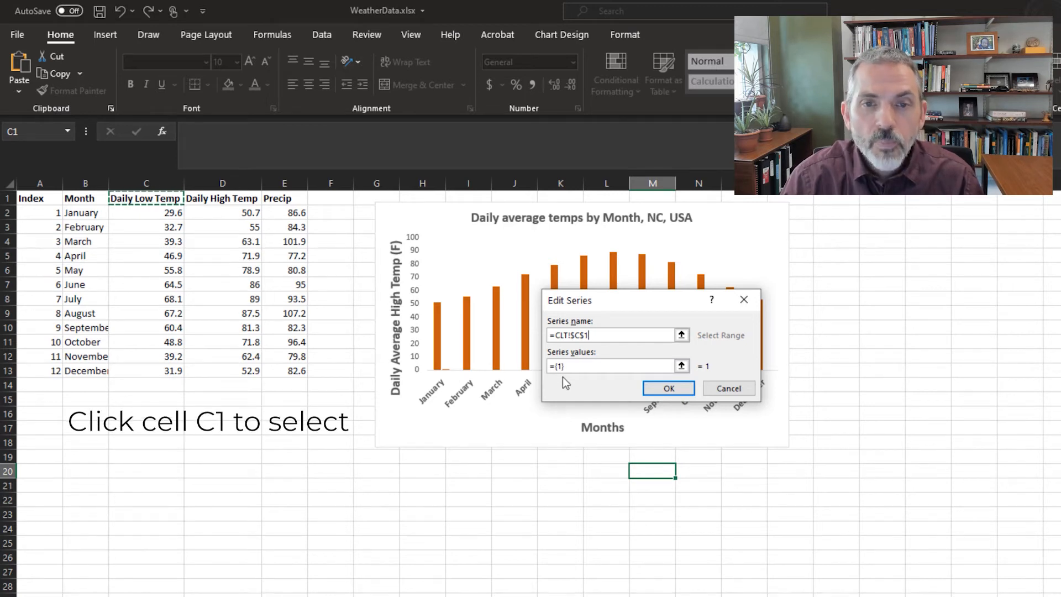
- Set the new series' values to the low temperatures in C2:C13 and add the series
click(573, 367)
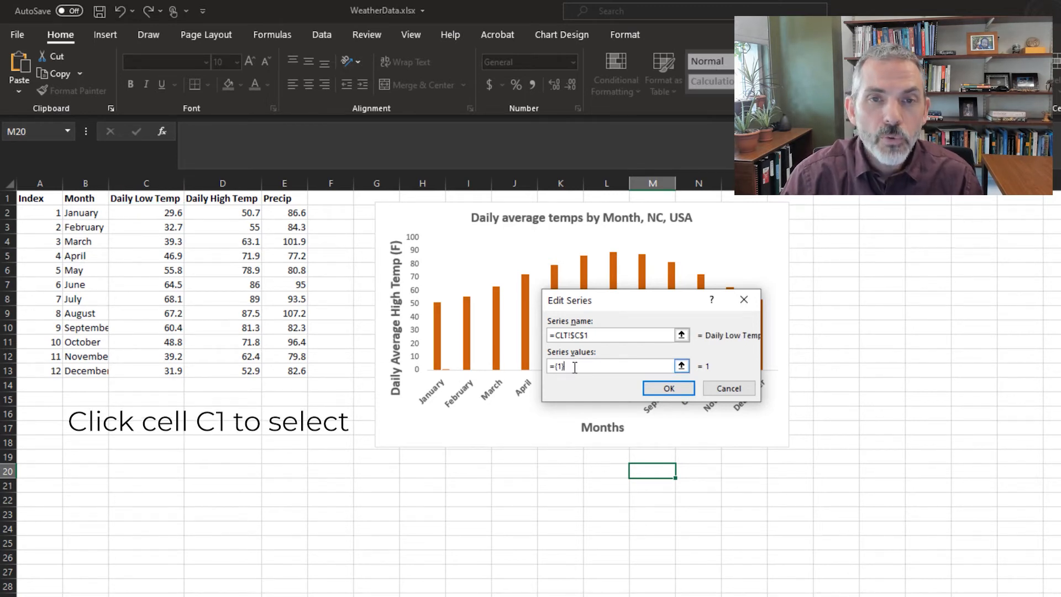
drag(571, 367, 537, 369)
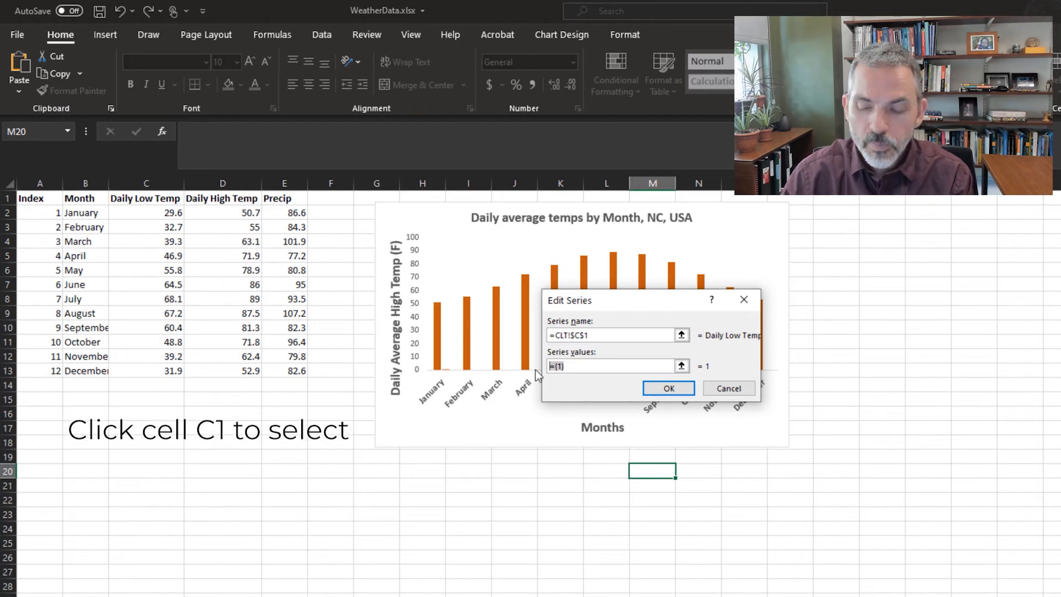
key(BackSpace)
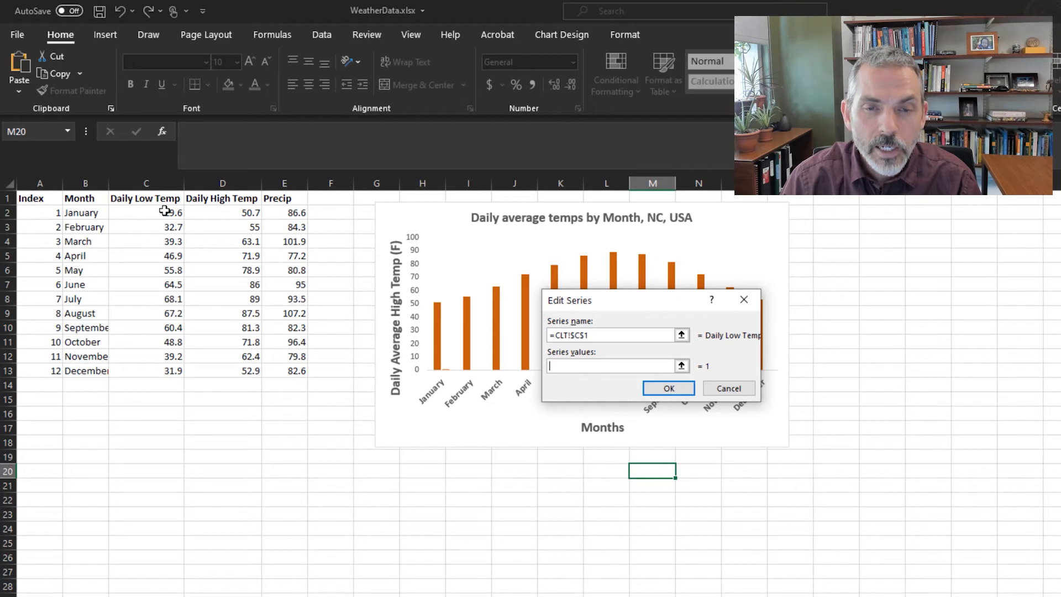
drag(165, 211, 157, 365)
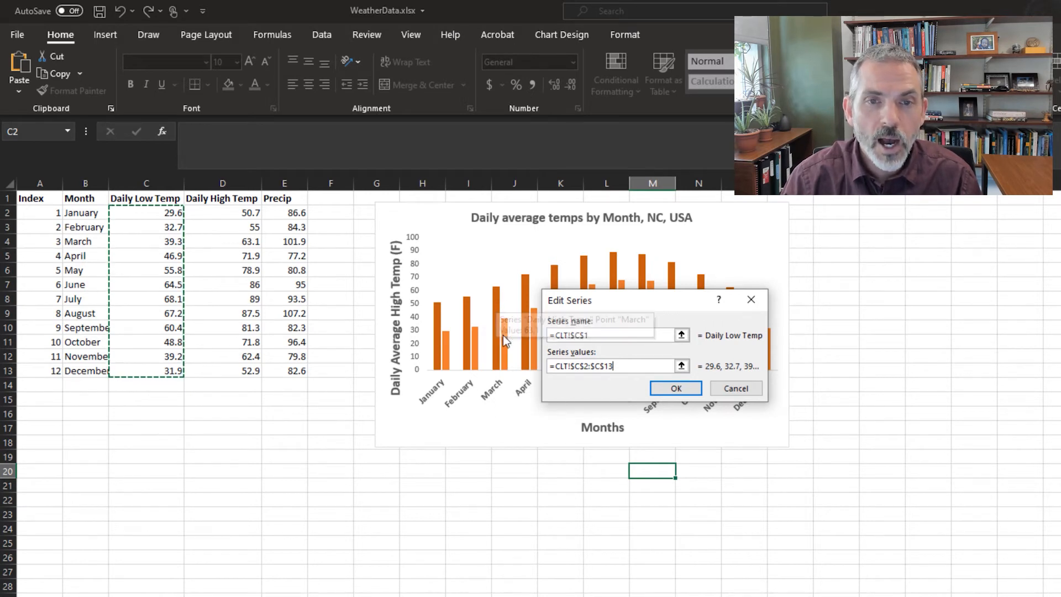
click(661, 393)
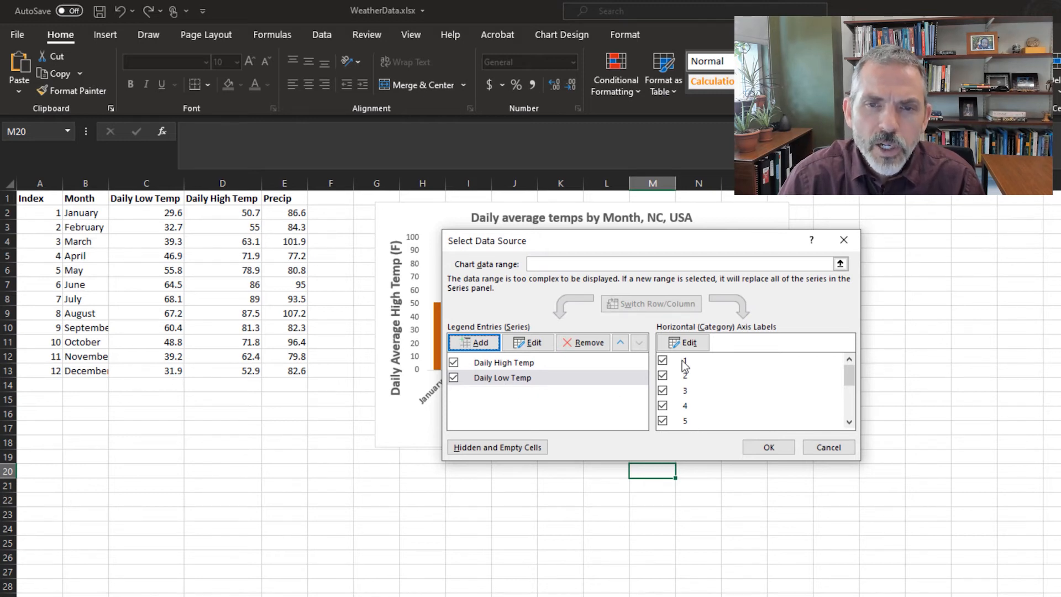
- Set the Daily Low Temp series' horizontal axis labels to the months in B2:B13 and apply the data source changes
click(520, 363)
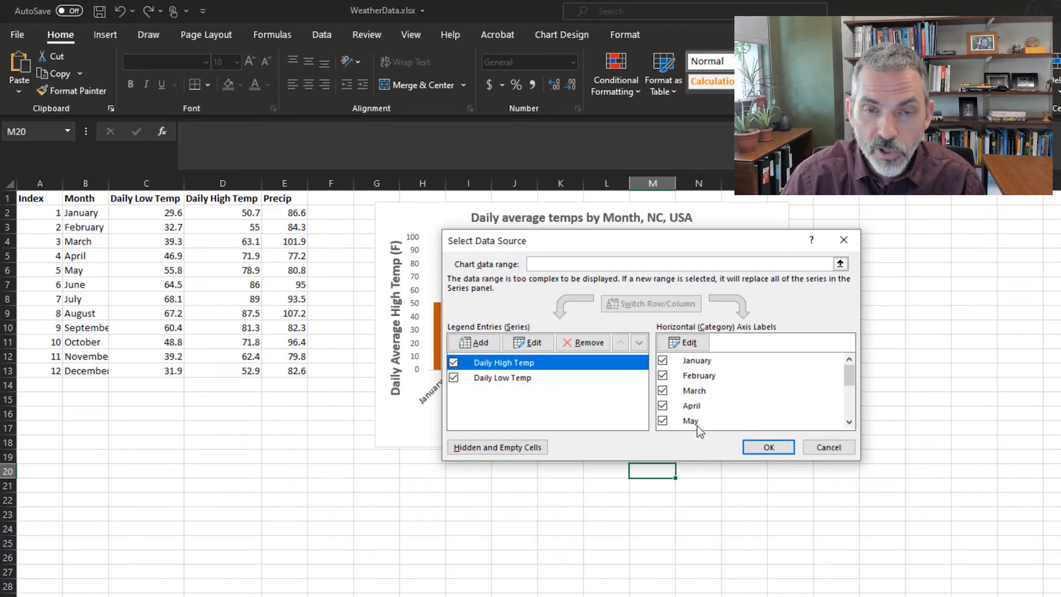
click(525, 378)
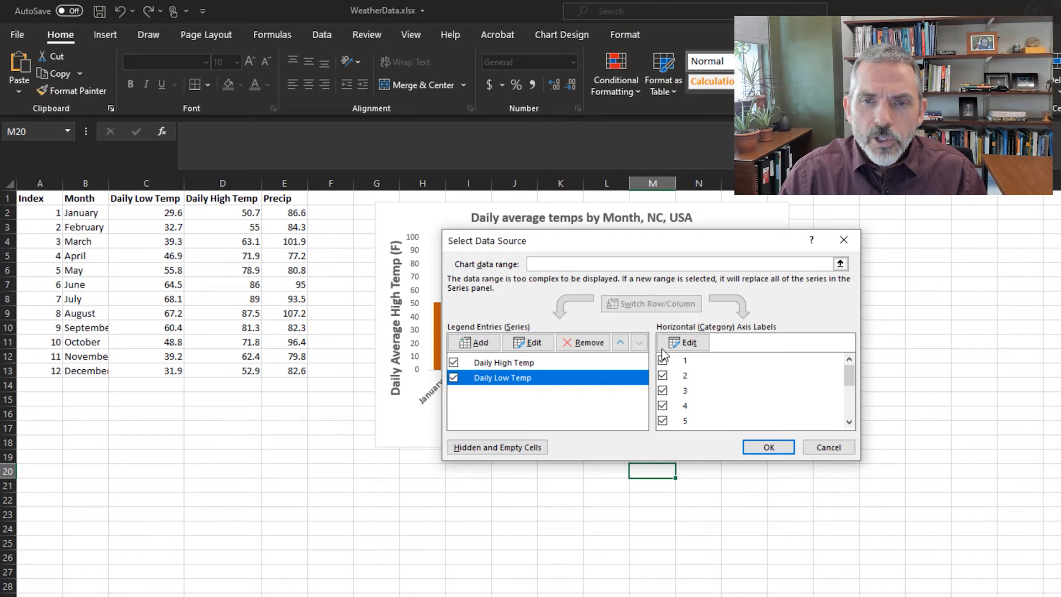
click(683, 343)
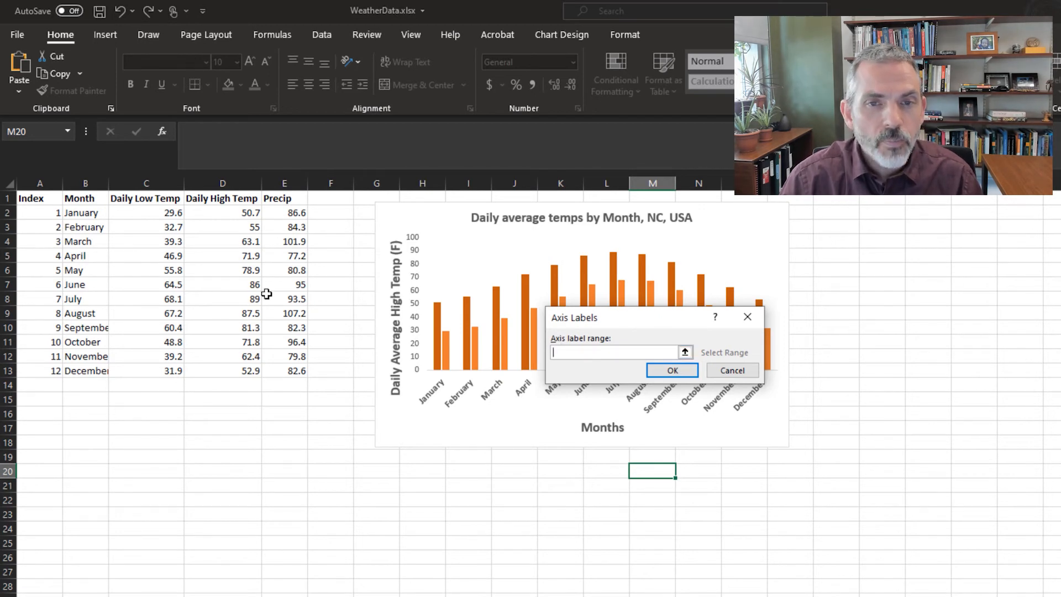
drag(91, 214, 90, 370)
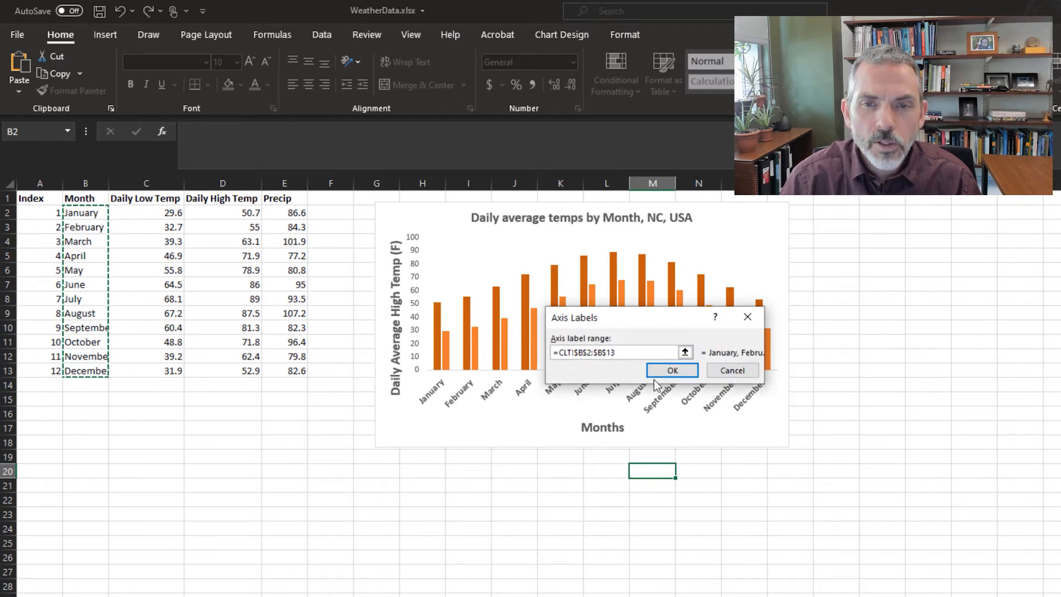
click(672, 371)
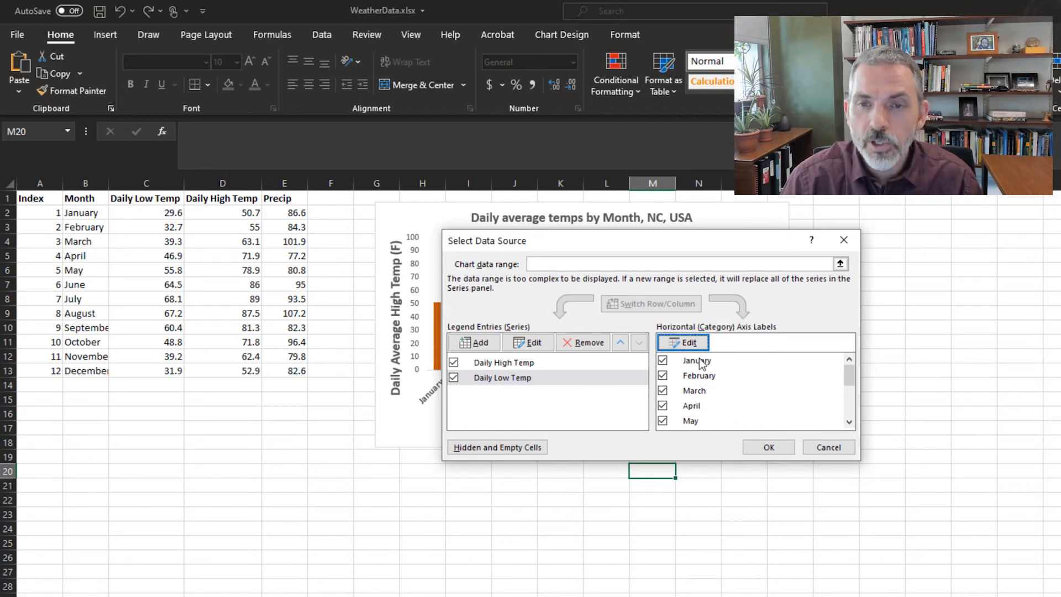
click(519, 363)
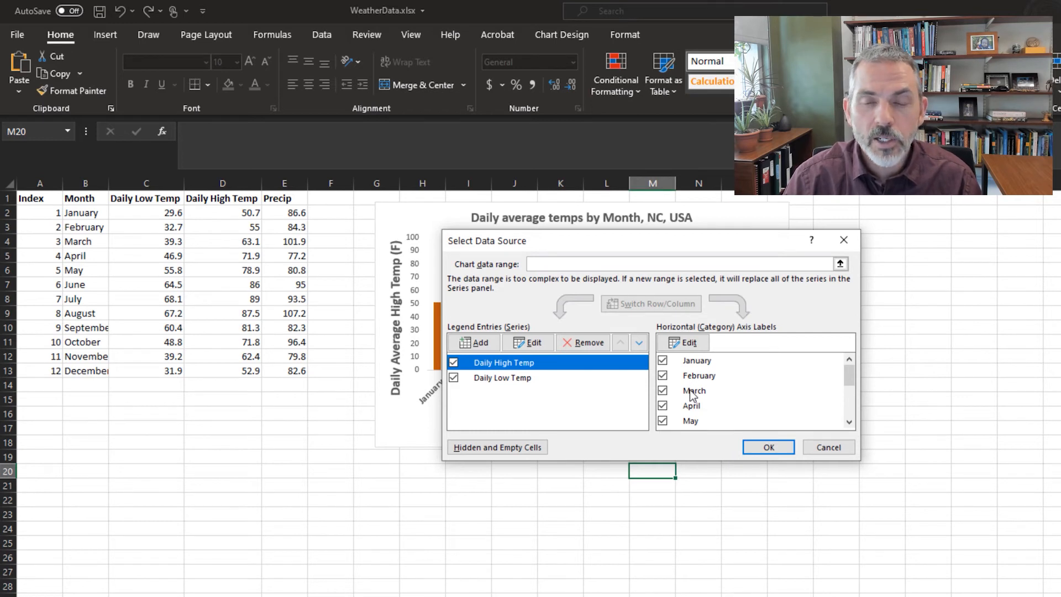
click(761, 449)
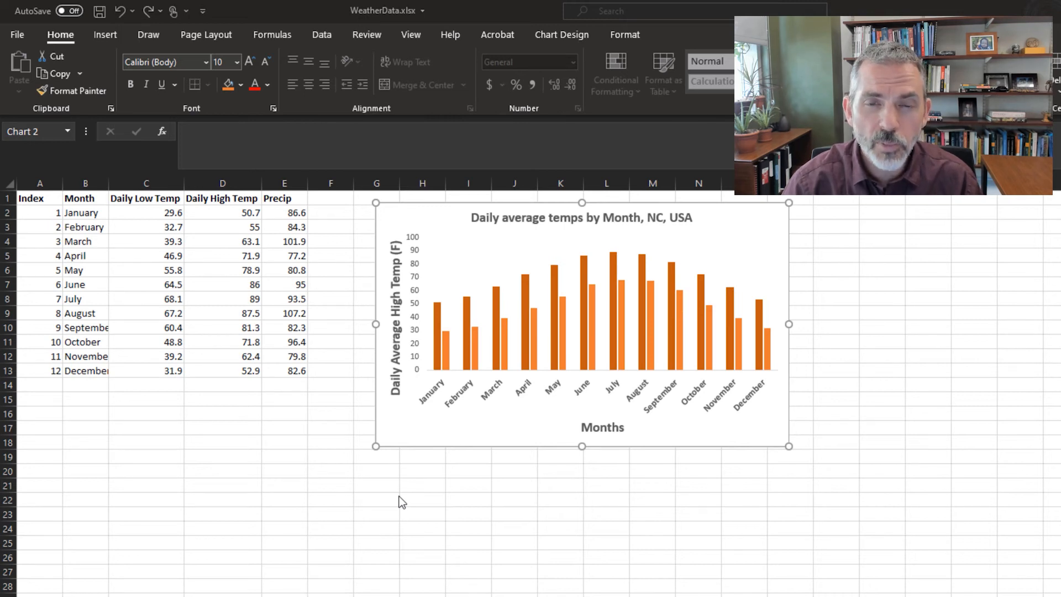
- Remove the word "High" from the vertical axis title so it reads "Daily Average Temp (F)"
click(398, 368)
click(398, 368)
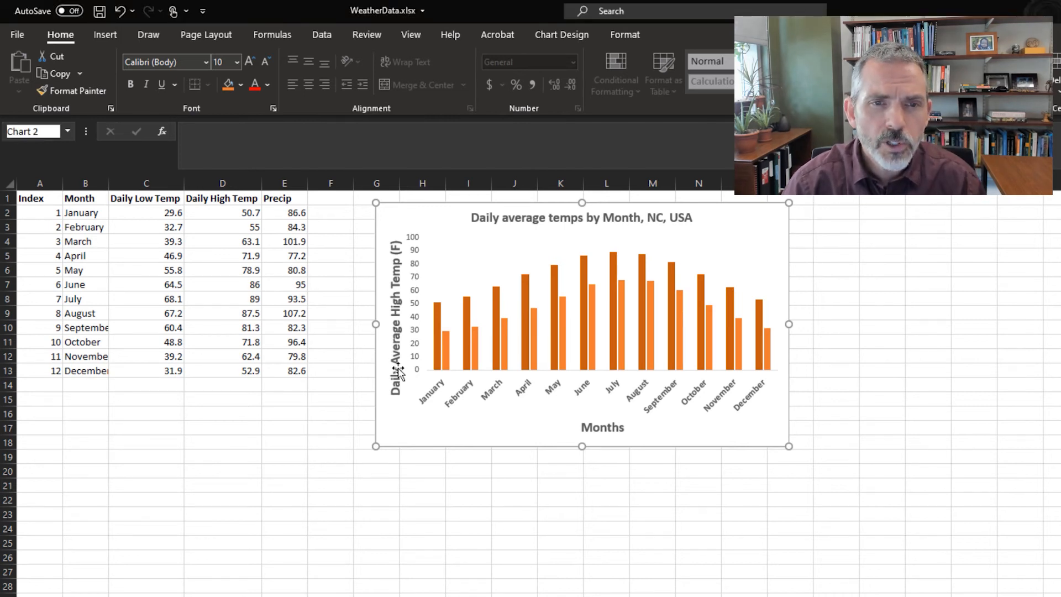
click(398, 369)
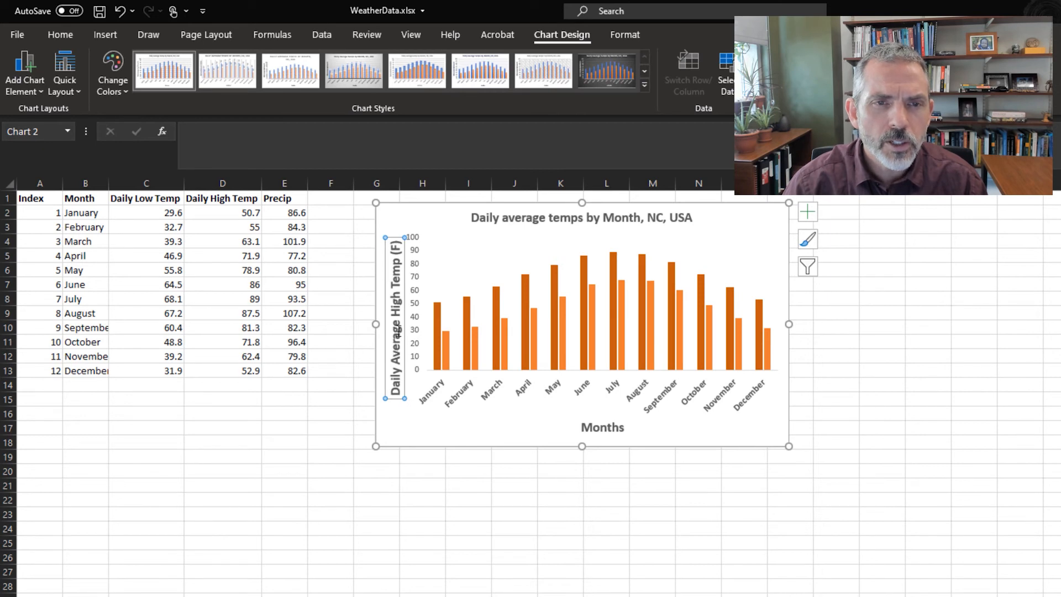
double_click(396, 303)
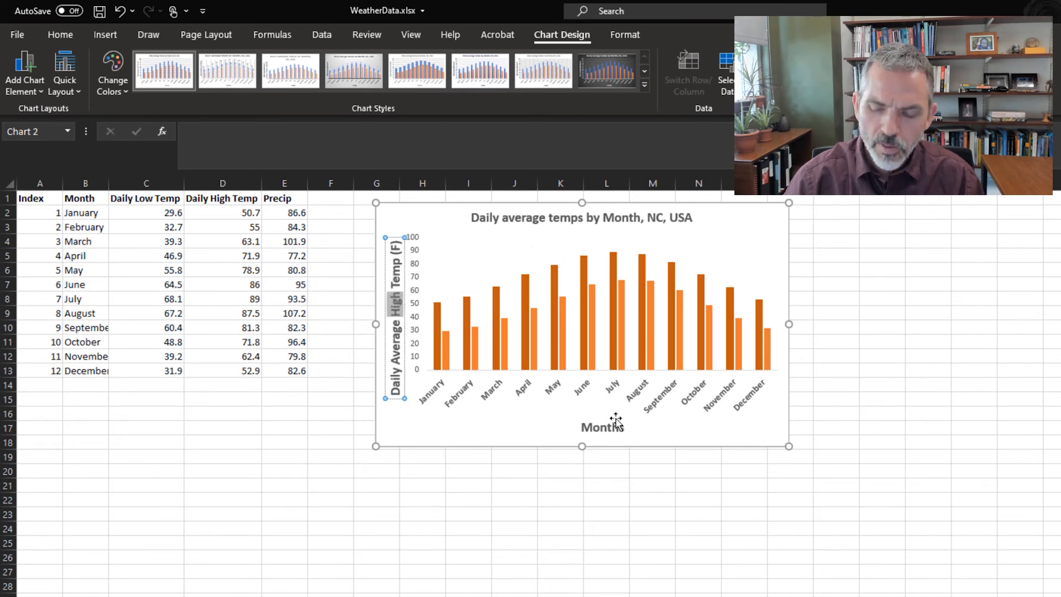
key(Delete)
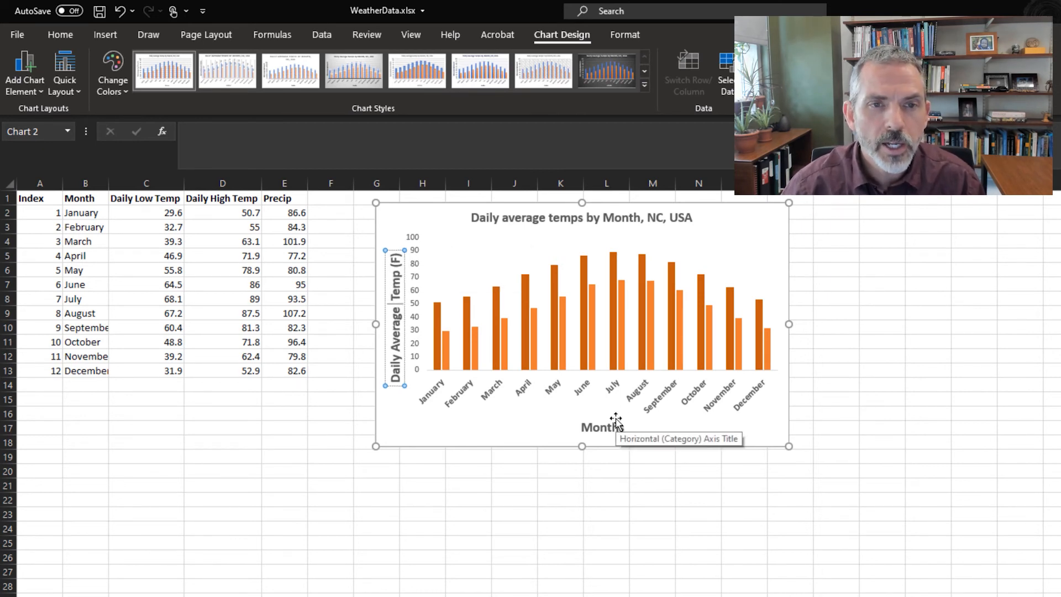
key(BackSpace)
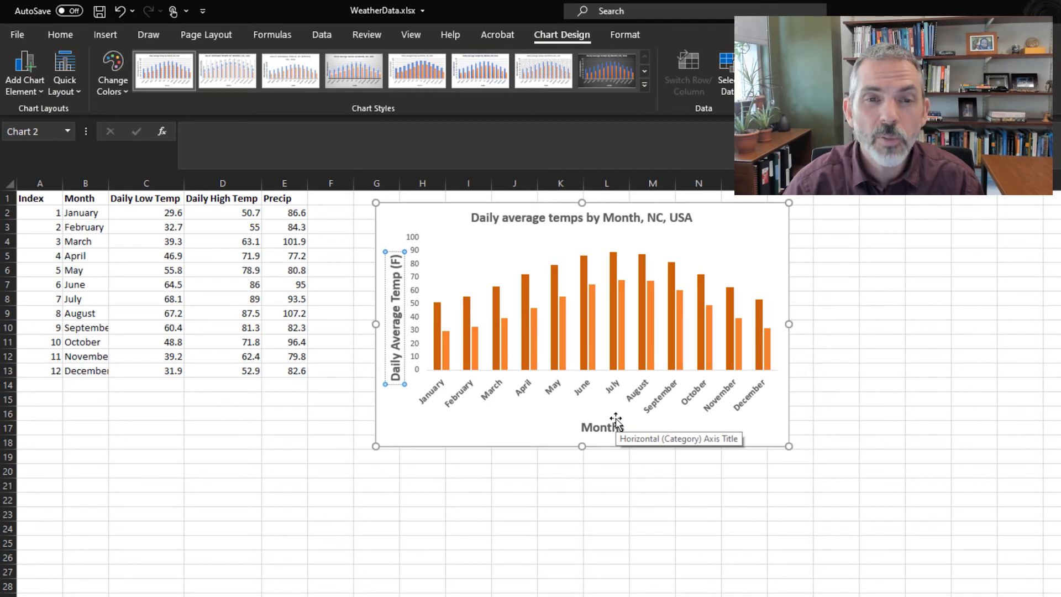
click(476, 433)
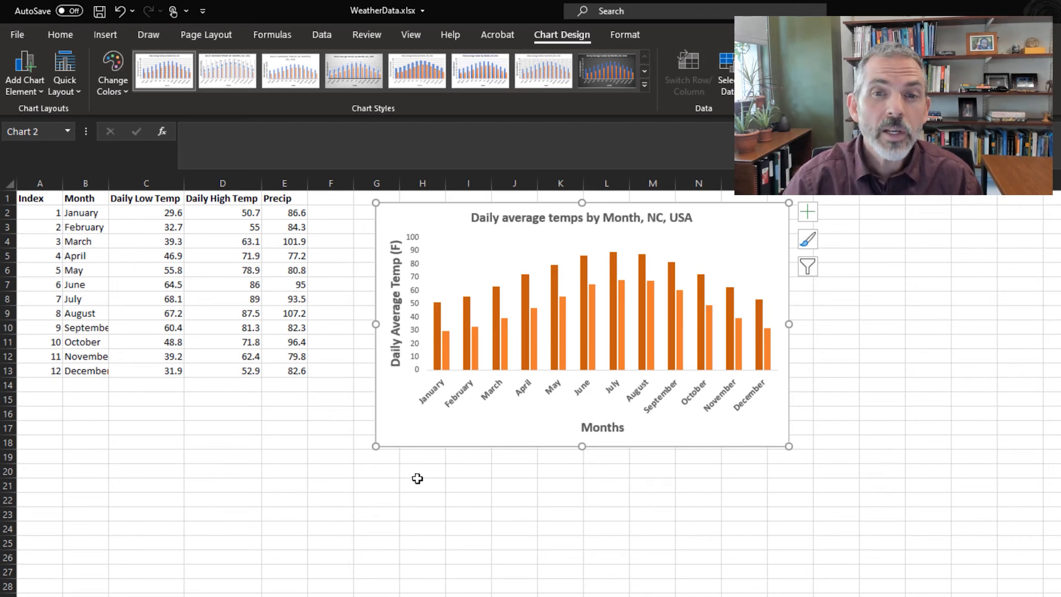
- Add a legend to the chart and position it at the bottom
click(806, 216)
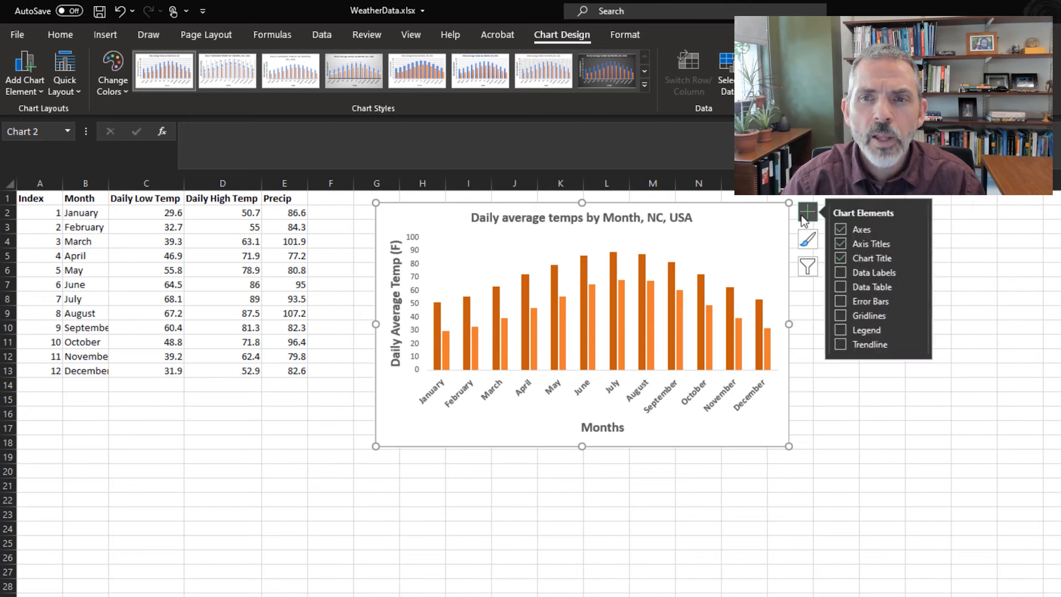
click(843, 330)
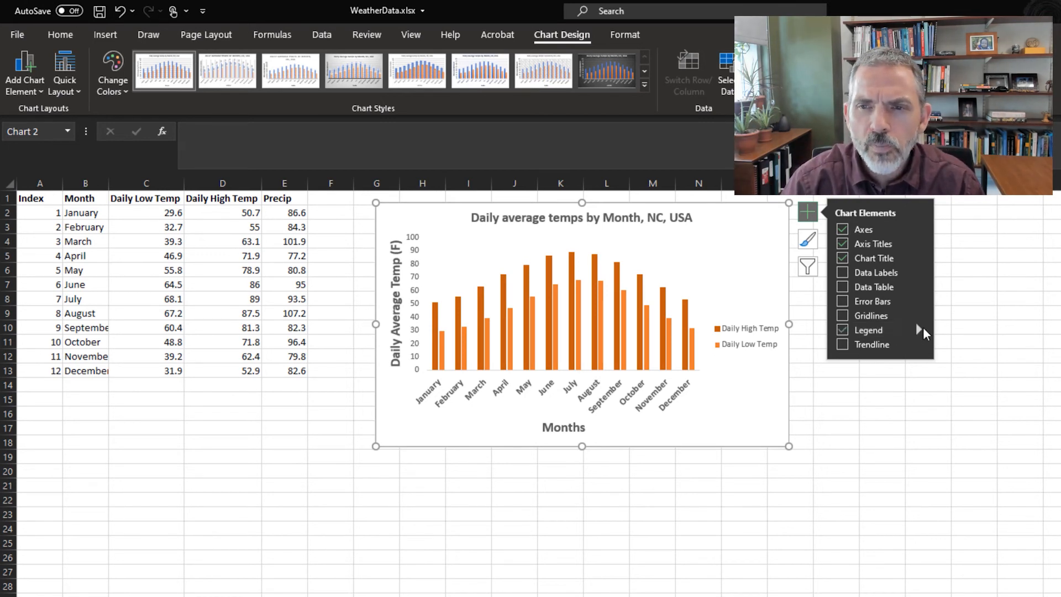
click(917, 330)
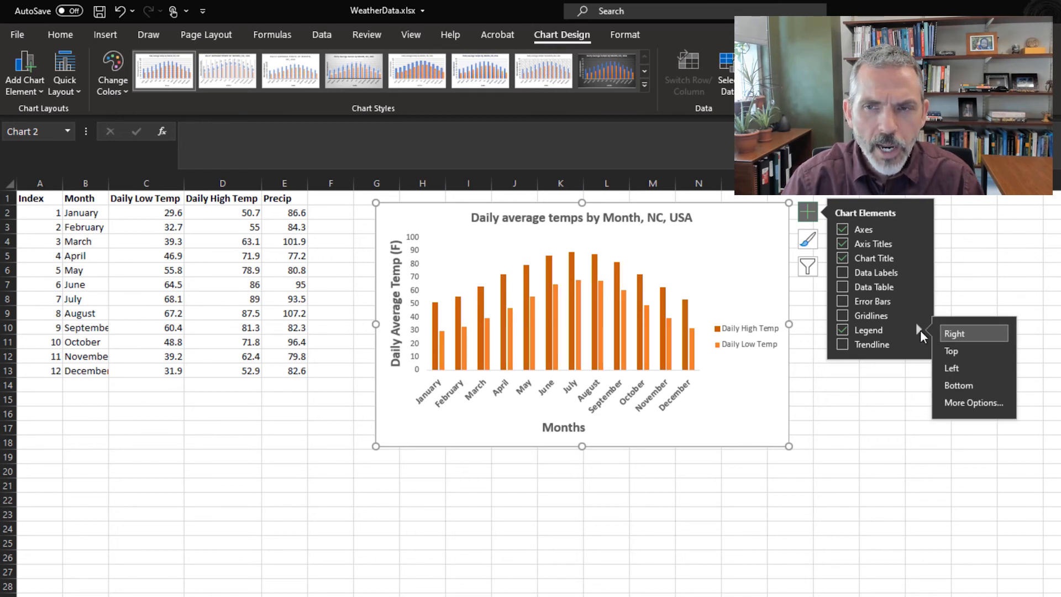
click(951, 385)
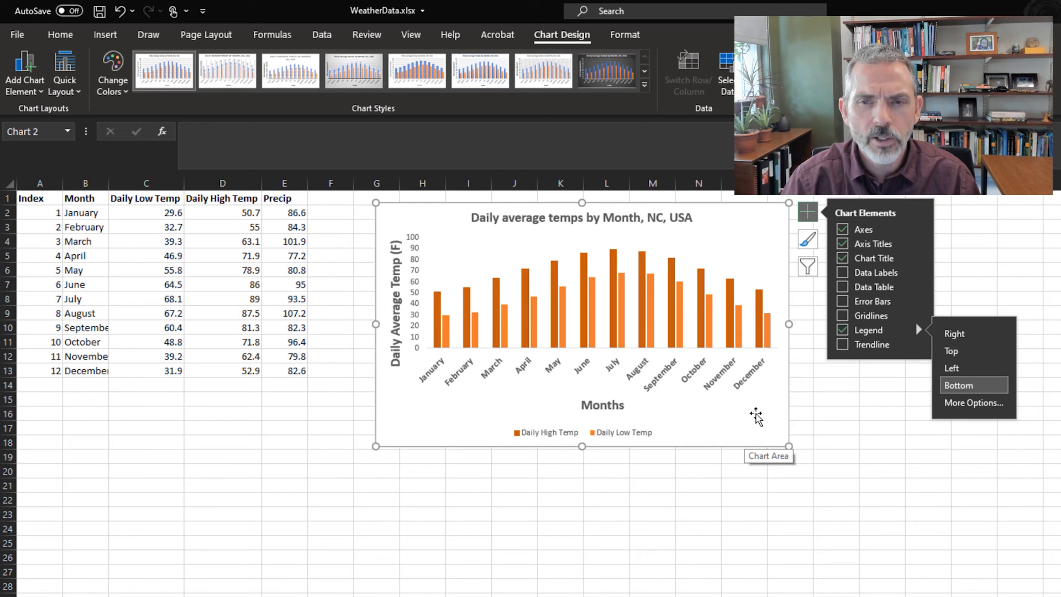
click(746, 473)
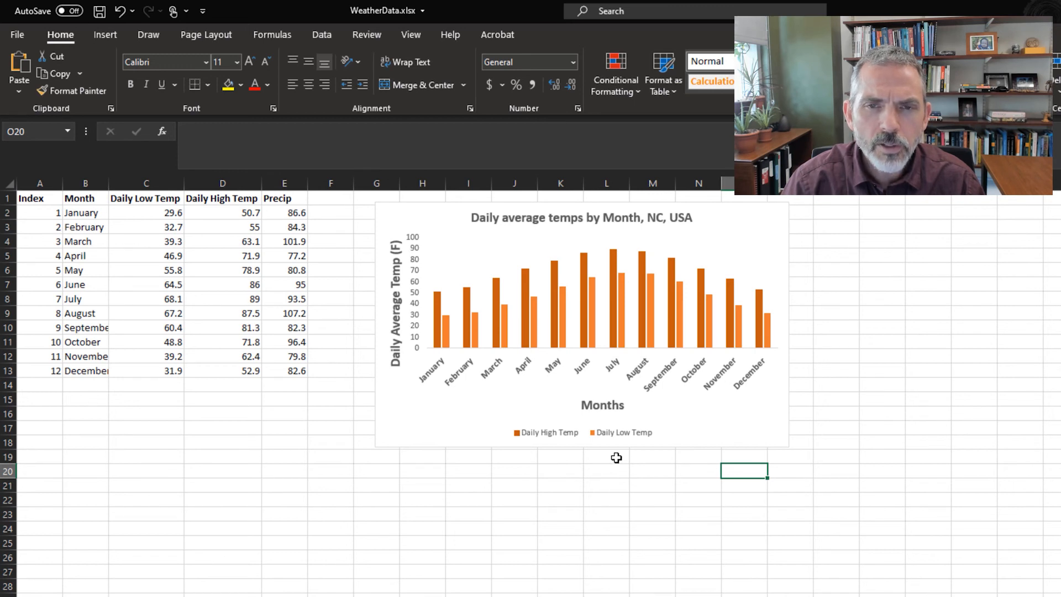
- Recolor the Daily Low Temp columns with a light blue theme color fill and a matching light blue outline
click(654, 303)
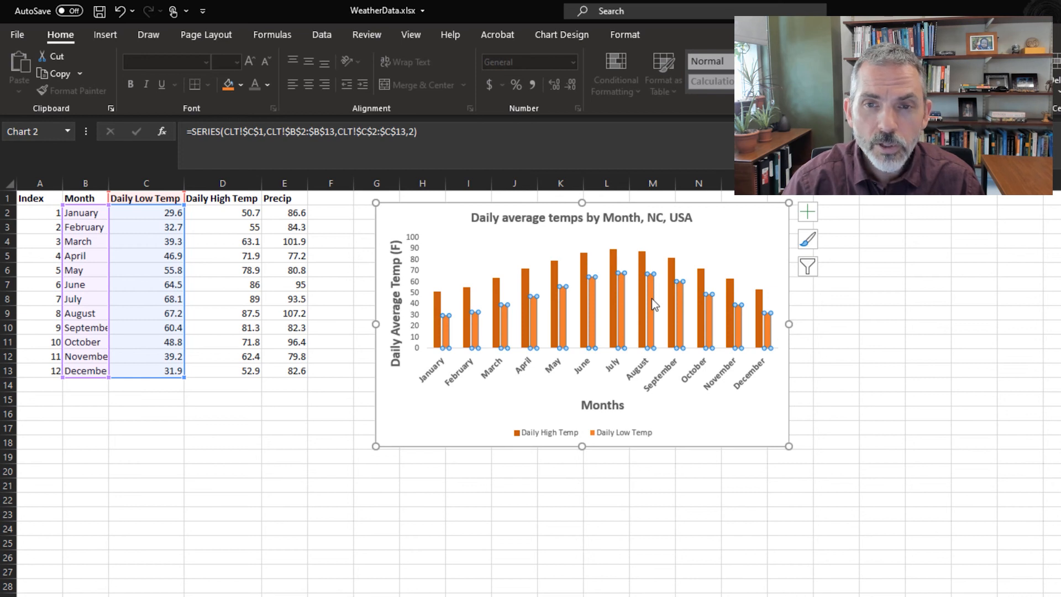
right_click(652, 303)
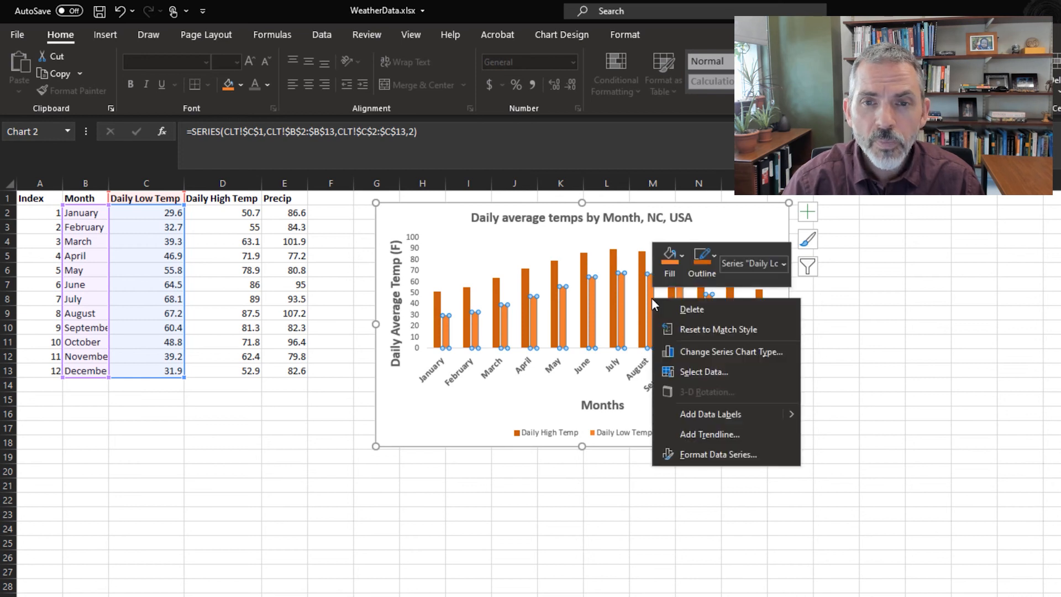
click(681, 258)
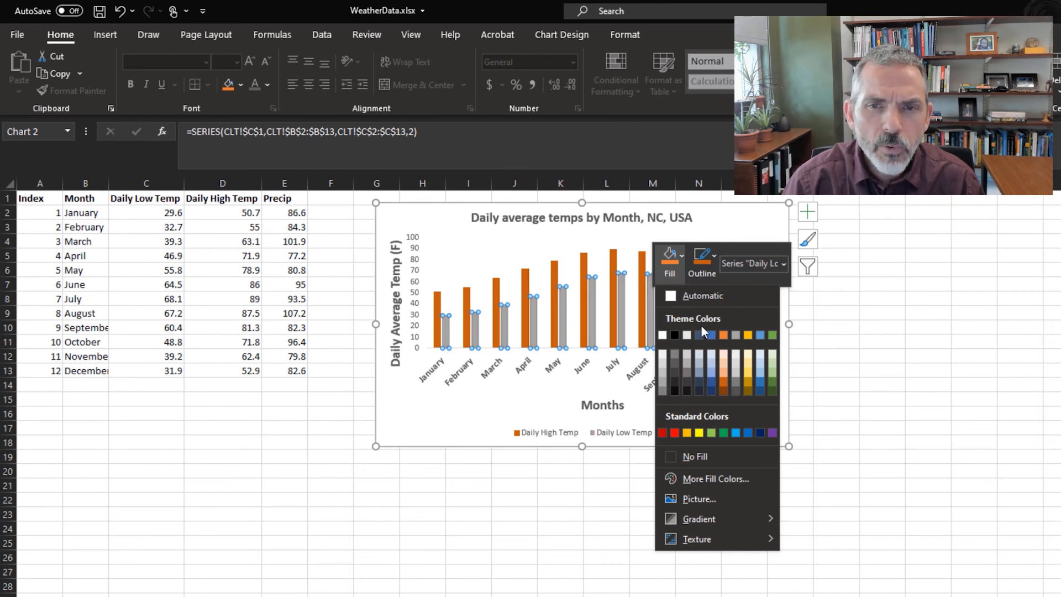
click(712, 373)
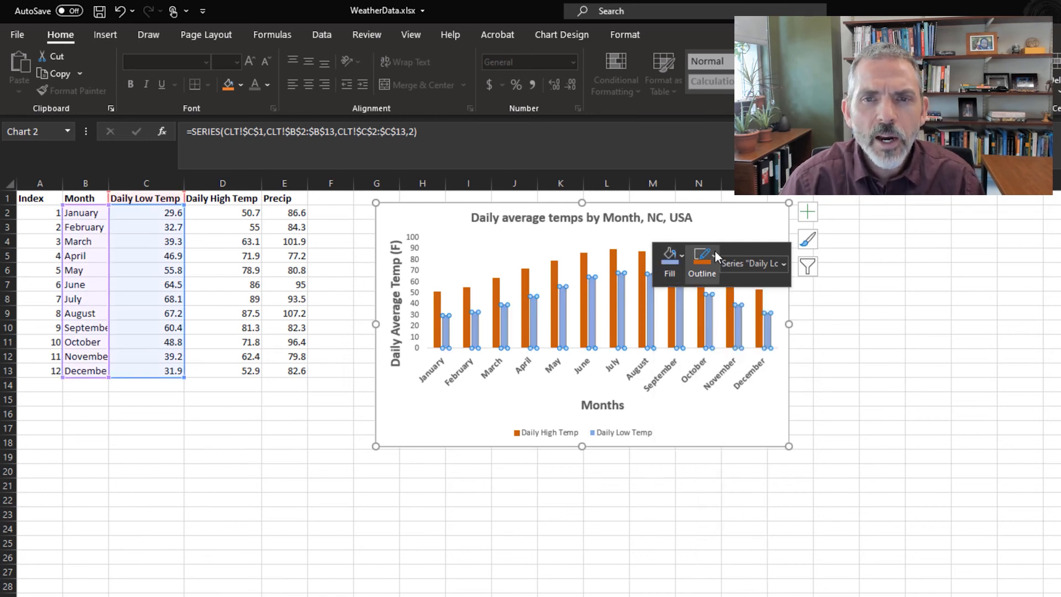
click(714, 253)
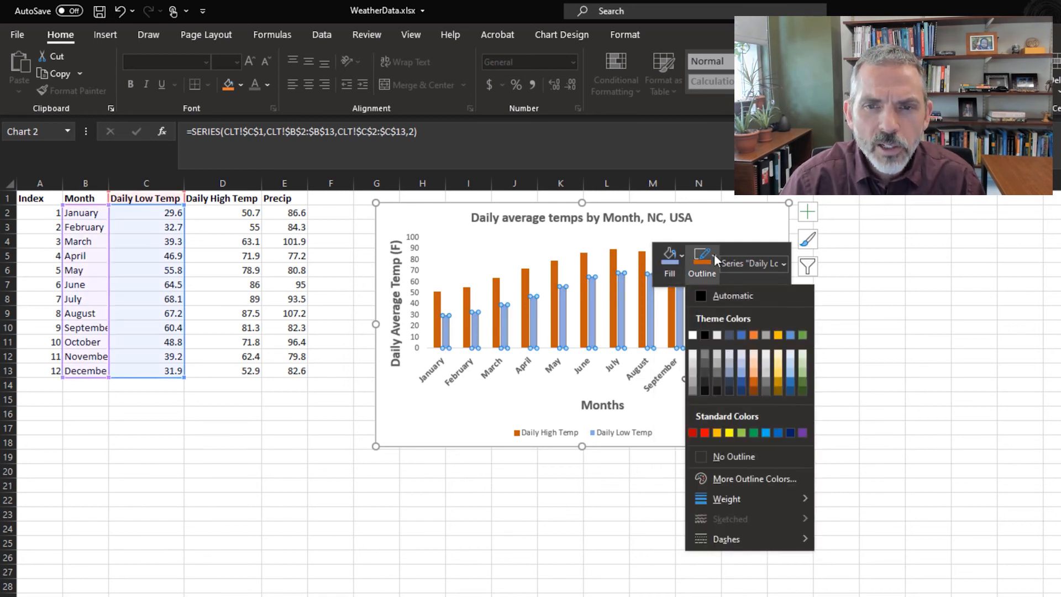
click(741, 374)
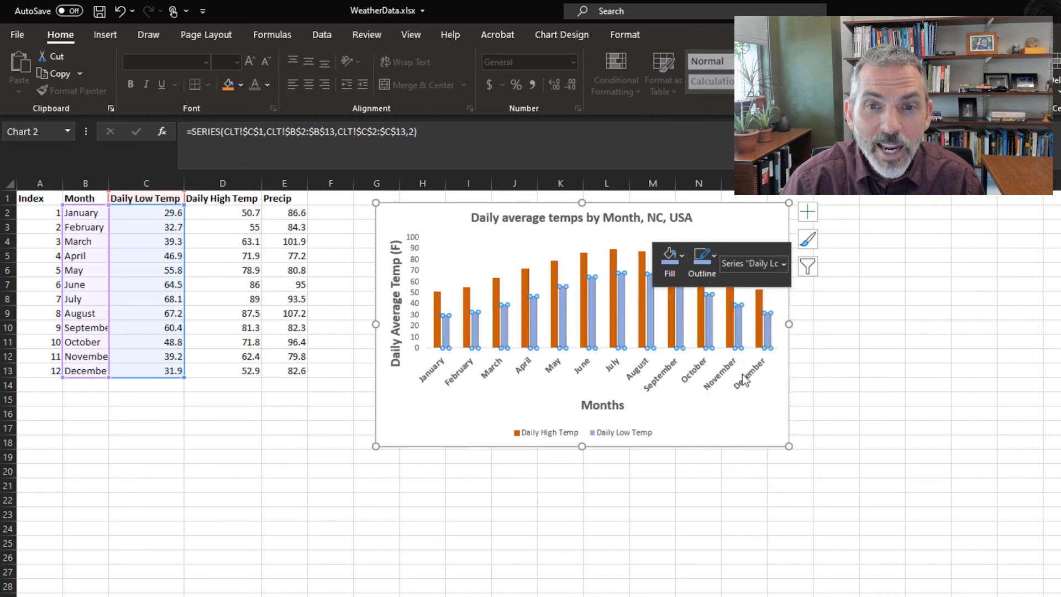
click(680, 405)
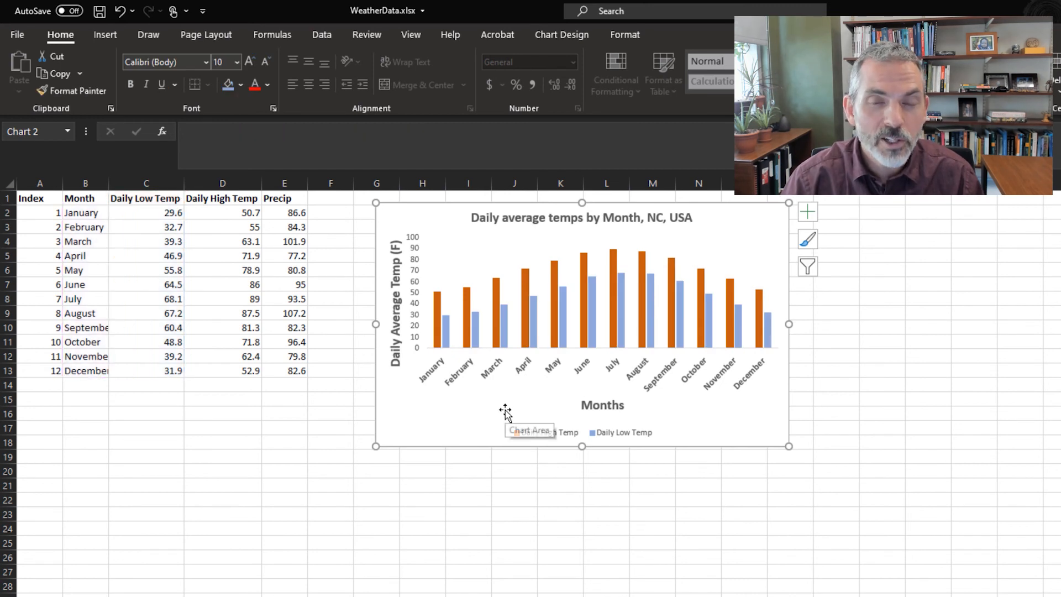